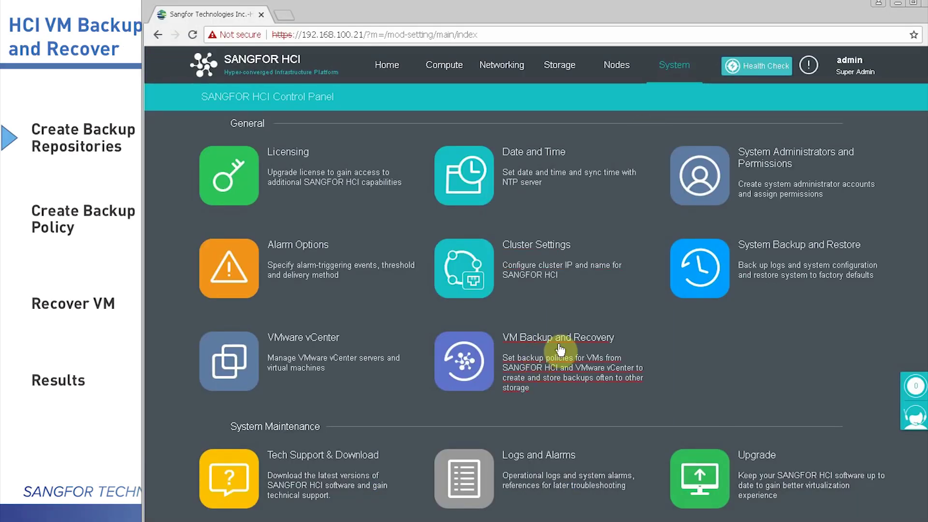
Open the VM Backup and Recovery page from the Control Panel
{"action": "left_click", "coordinate": [582, 343]}
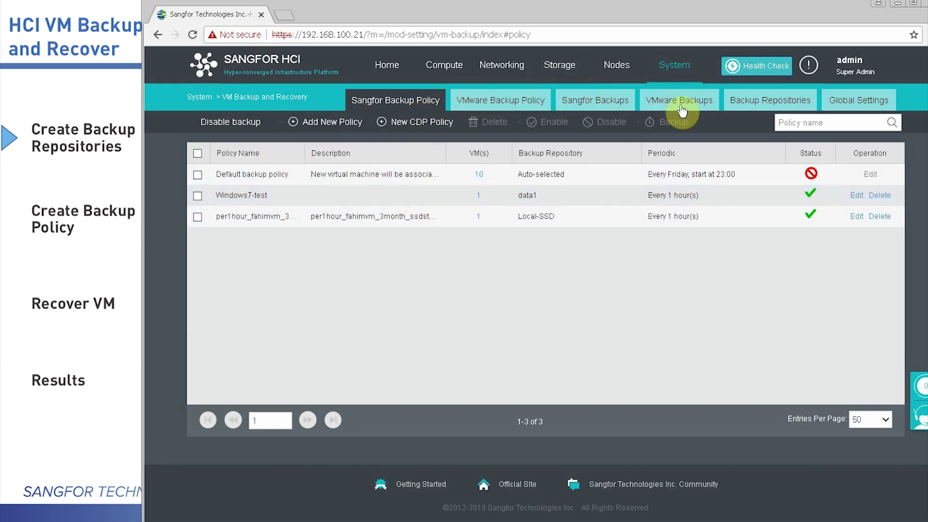
Add the local datastore data2 as a backup repository, allotting 1.81 TB to backups
{"action": "left_click", "coordinate": [753, 102]}
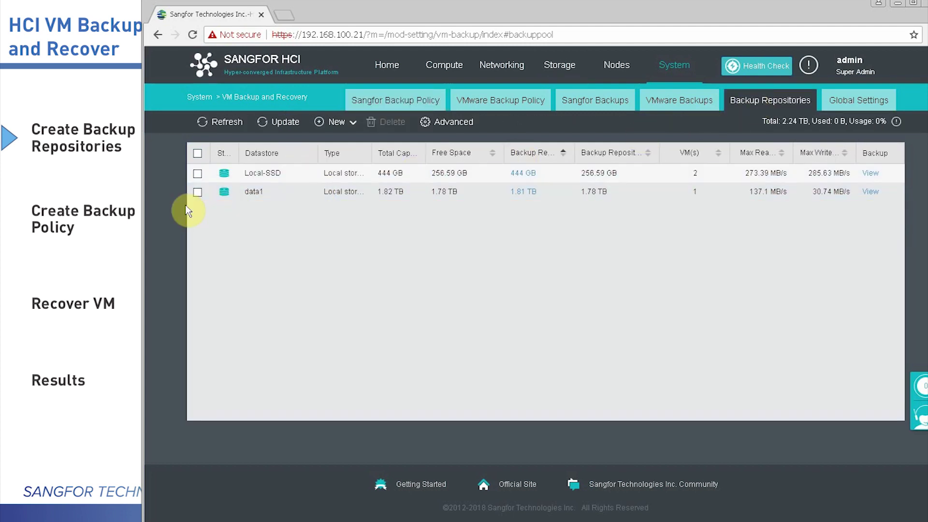
{"action": "left_click", "coordinate": [337, 122]}
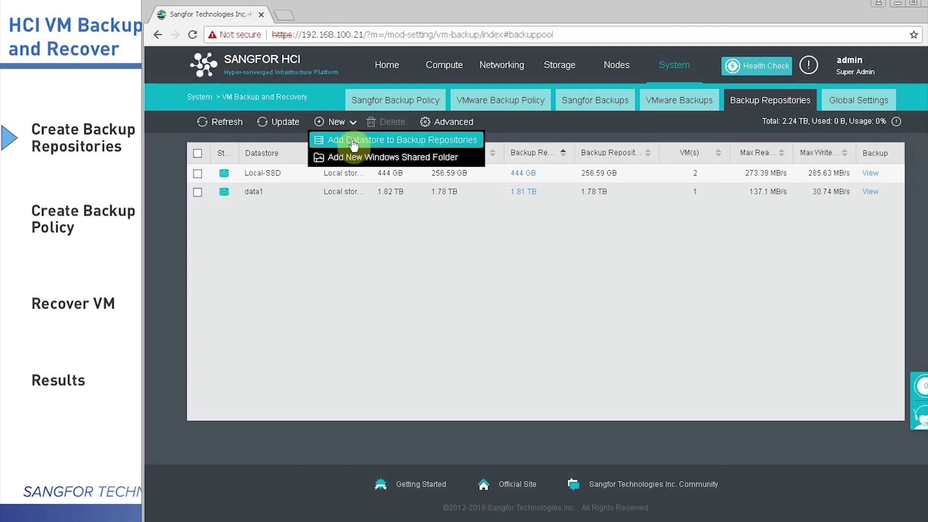
{"action": "left_click", "coordinate": [353, 144]}
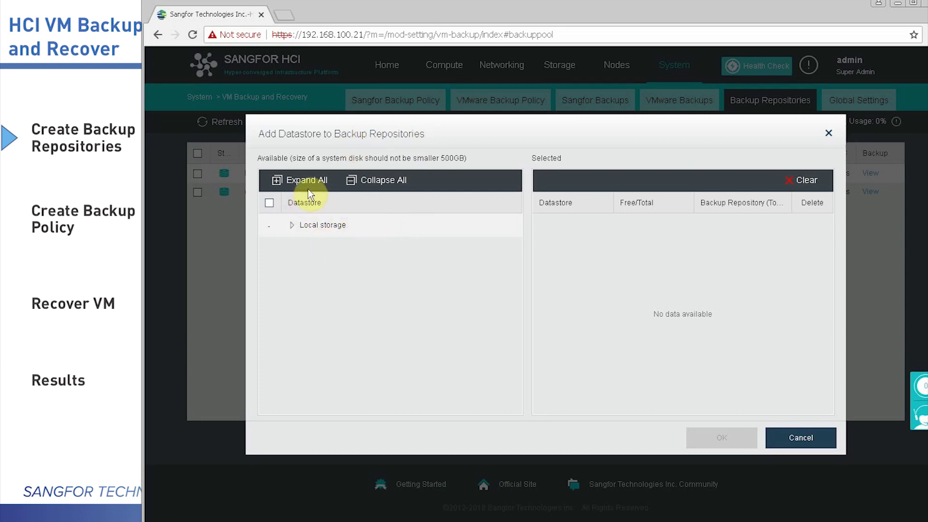
{"action": "left_click", "coordinate": [296, 223]}
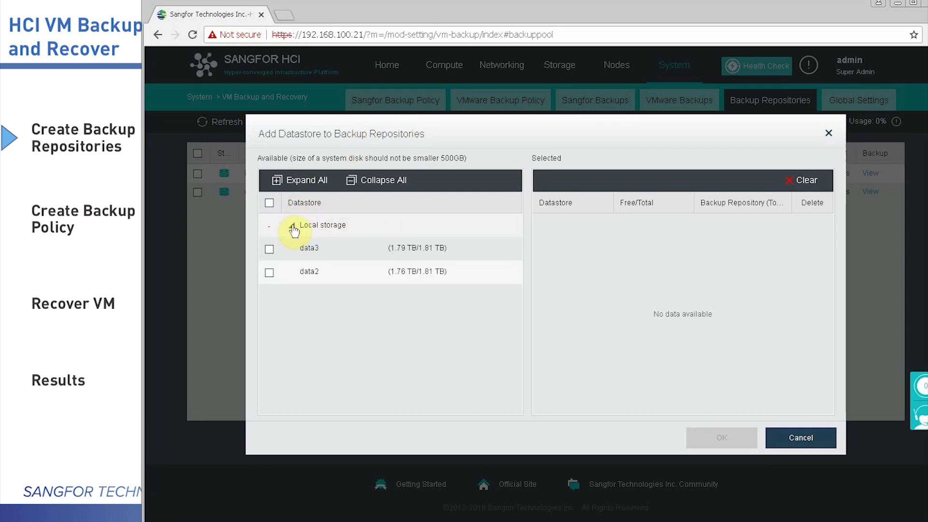
{"action": "left_click", "coordinate": [269, 273]}
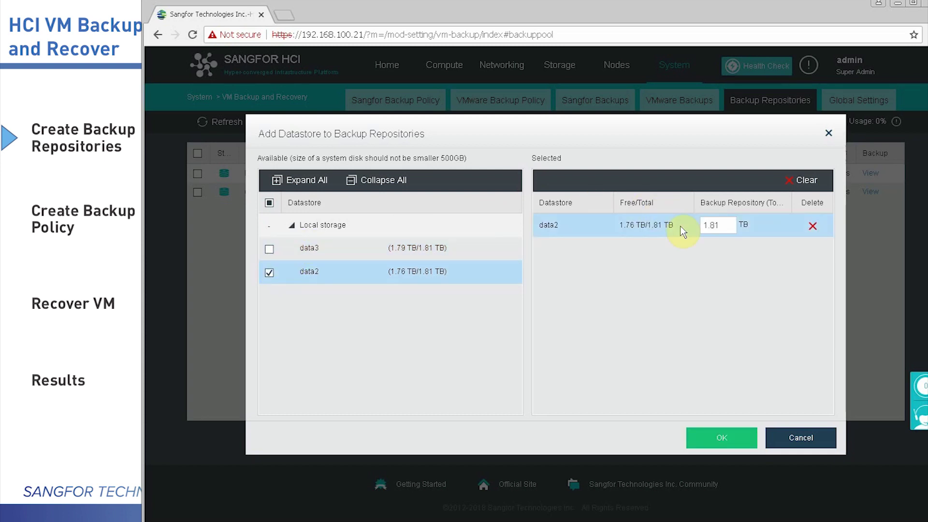
{"action": "left_click_drag", "start_coordinate": [725, 226], "coordinate": [697, 214]}
{"action": "left_click", "coordinate": [633, 299]}
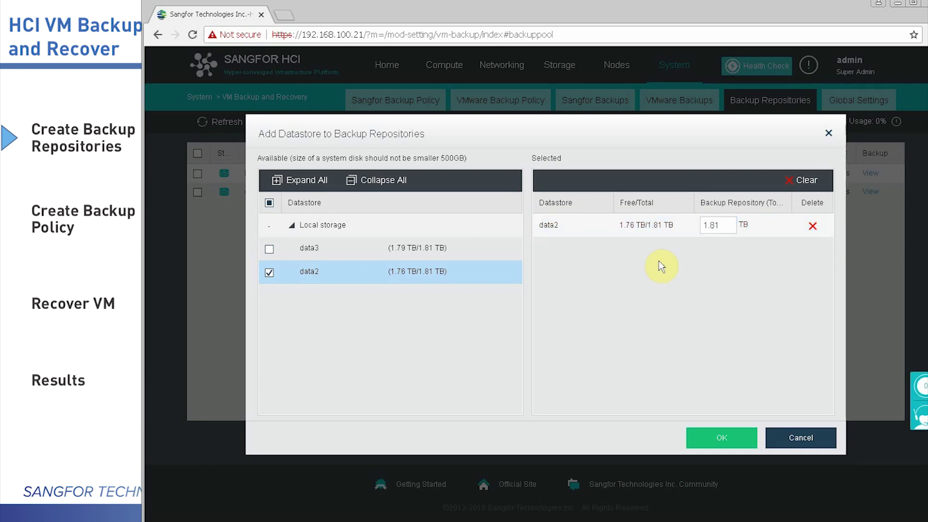
{"action": "left_click", "coordinate": [714, 224]}
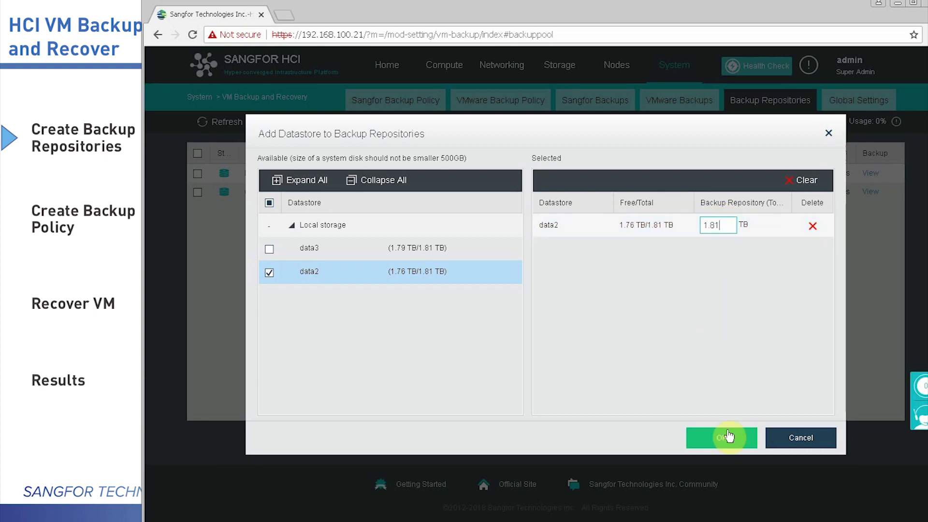
{"action": "left_click", "coordinate": [728, 436]}
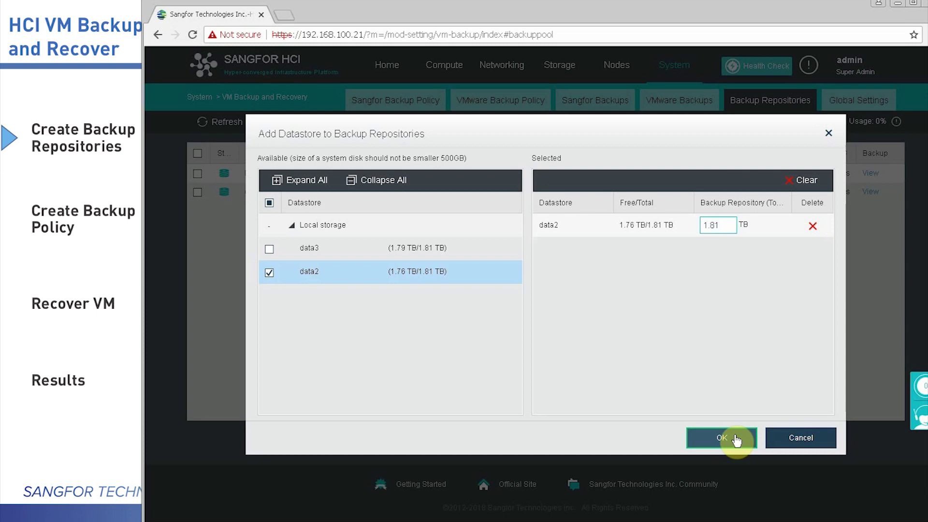
{"action": "left_click", "coordinate": [736, 439]}
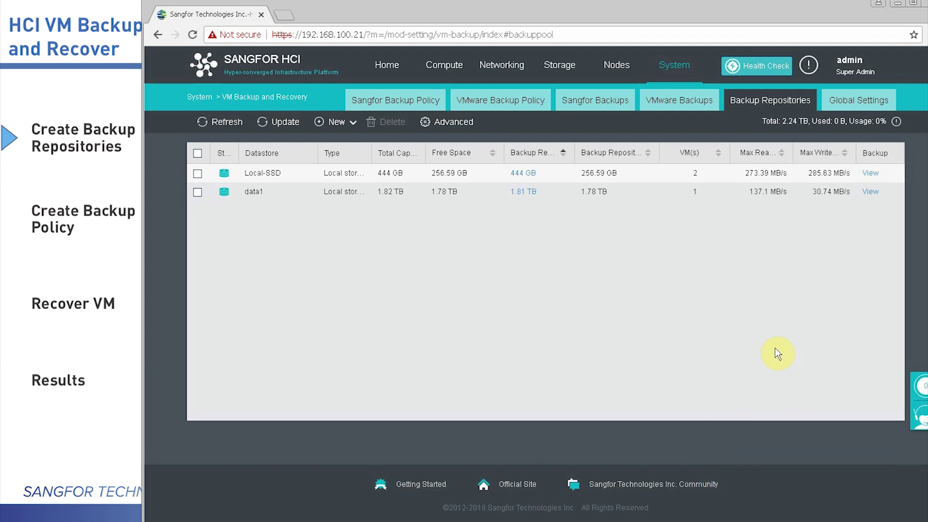
Refresh the repository list to show data2, then return to the backup policy list
{"action": "left_click", "coordinate": [197, 211]}
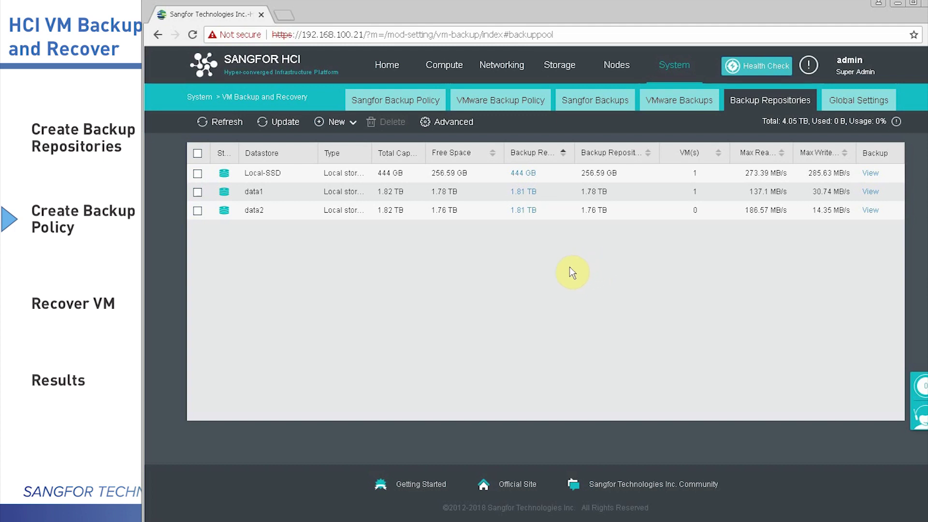
{"action": "left_click", "coordinate": [419, 100]}
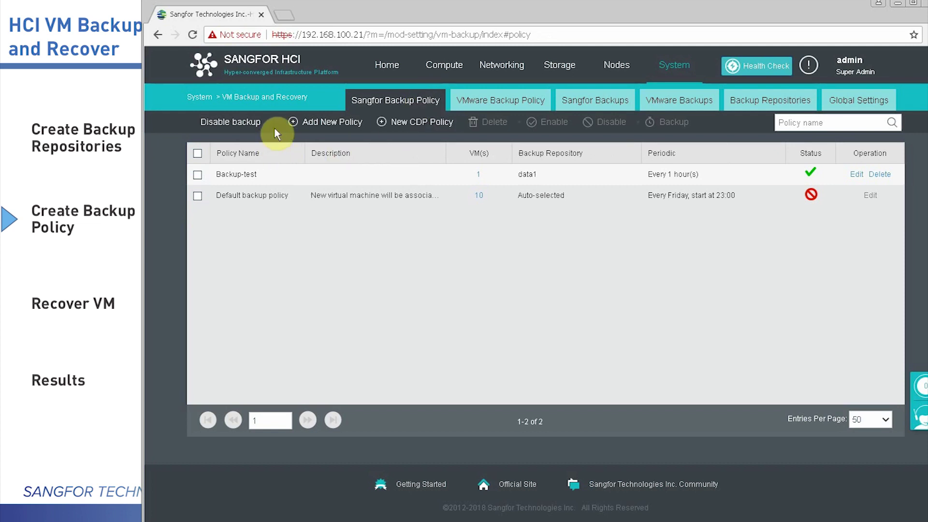
Cancel disabling all backup policies, leaving Backup-test and Default policy statuses unchanged
{"action": "left_click", "coordinate": [247, 125]}
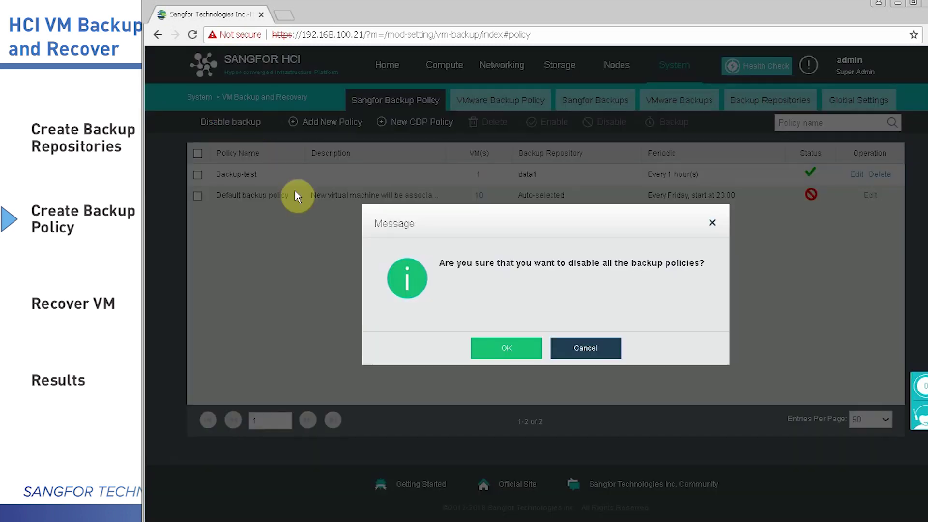
{"action": "left_click", "coordinate": [580, 348]}
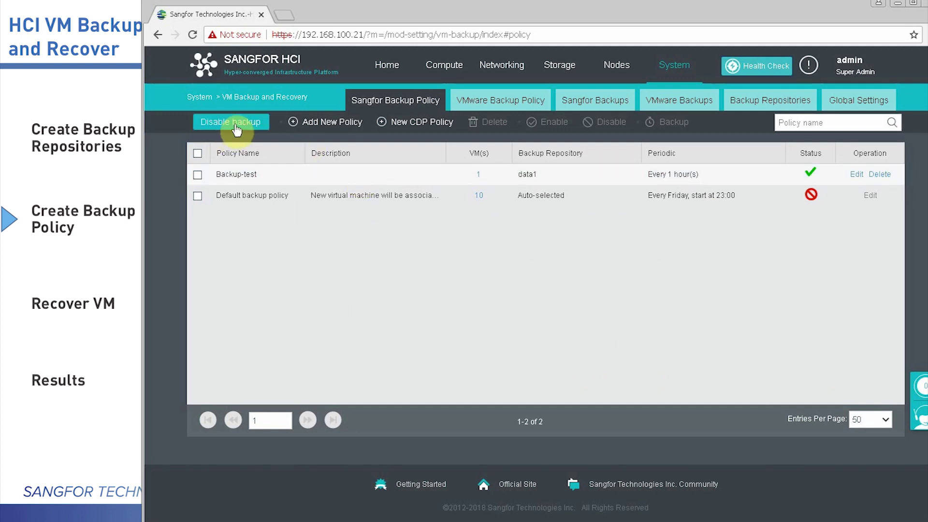
Start a new backup policy running hourly and keeping backups for Two days
{"action": "left_click", "coordinate": [347, 123]}
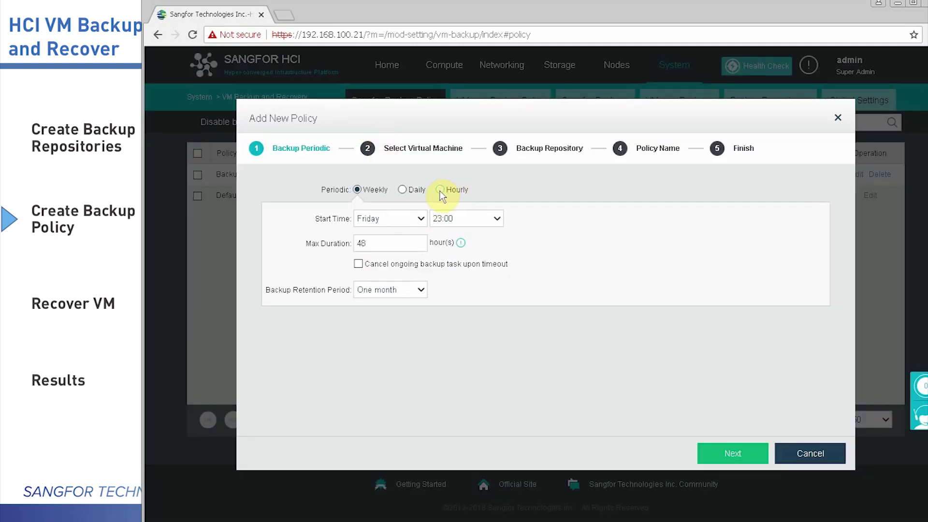
{"action": "left_click", "coordinate": [401, 188]}
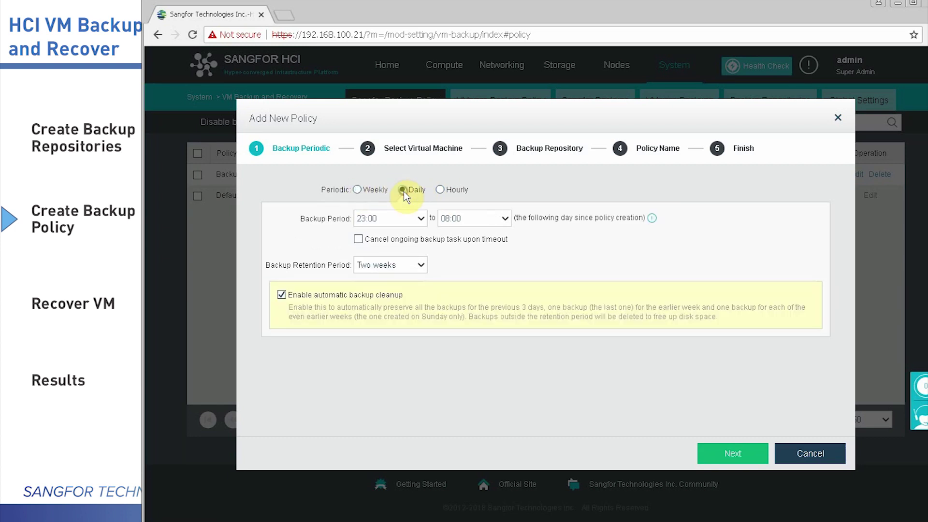
{"action": "left_click", "coordinate": [440, 190]}
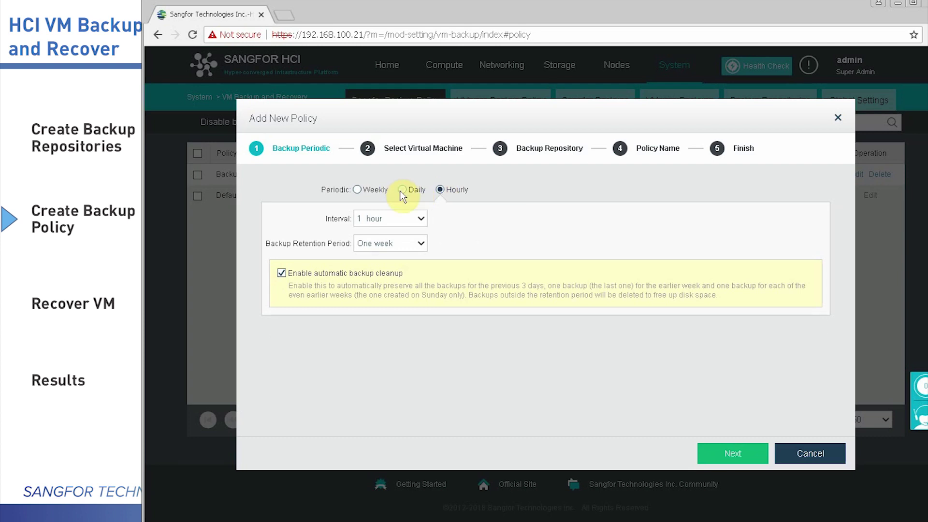
{"action": "left_click", "coordinate": [413, 242]}
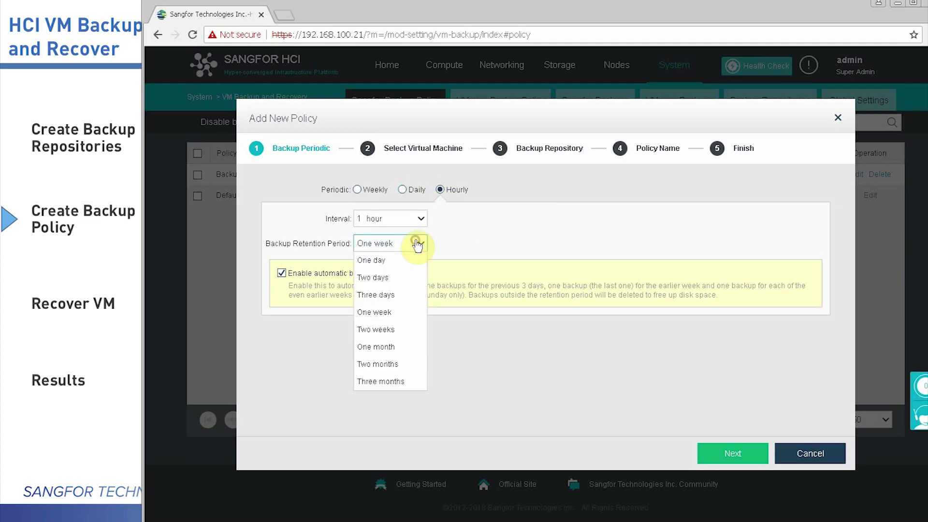
{"action": "left_click", "coordinate": [381, 264]}
{"action": "left_click", "coordinate": [416, 243]}
{"action": "left_click", "coordinate": [384, 278]}
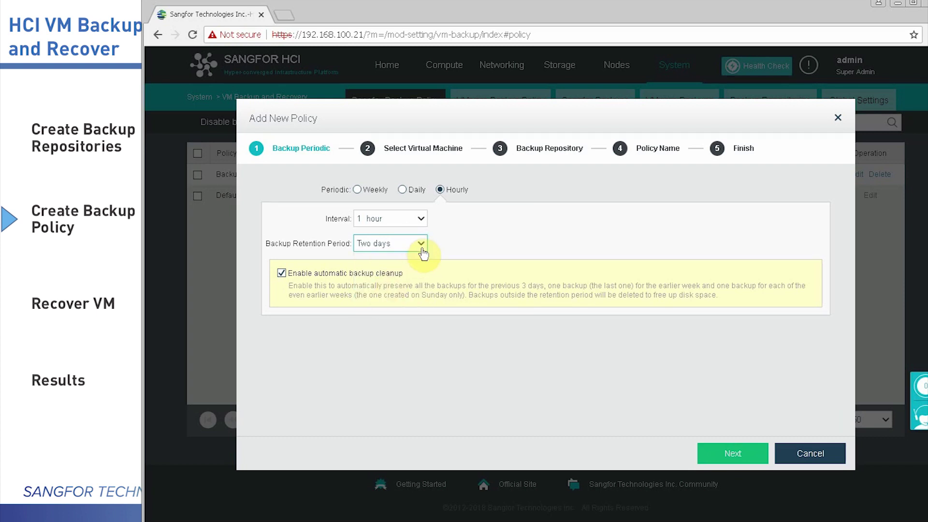
{"action": "left_click", "coordinate": [422, 246]}
{"action": "left_click", "coordinate": [417, 277]}
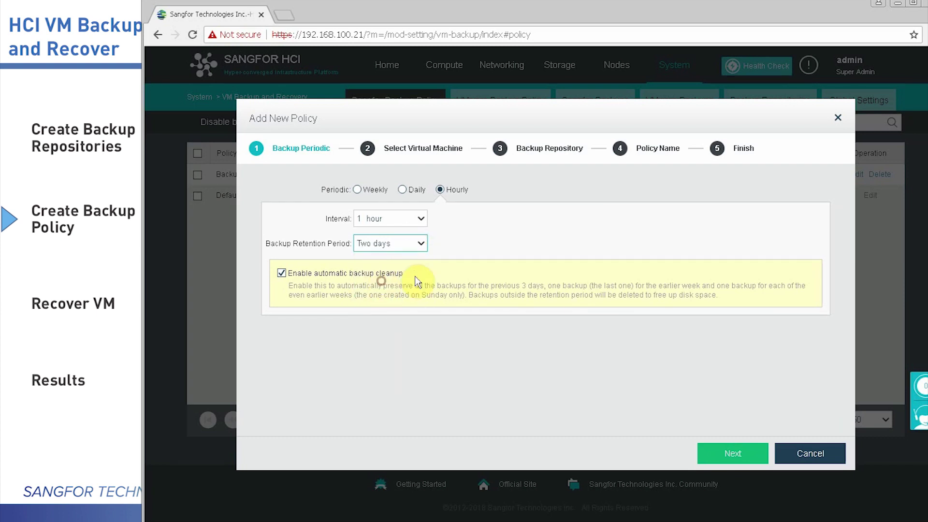
{"action": "left_click", "coordinate": [732, 457]}
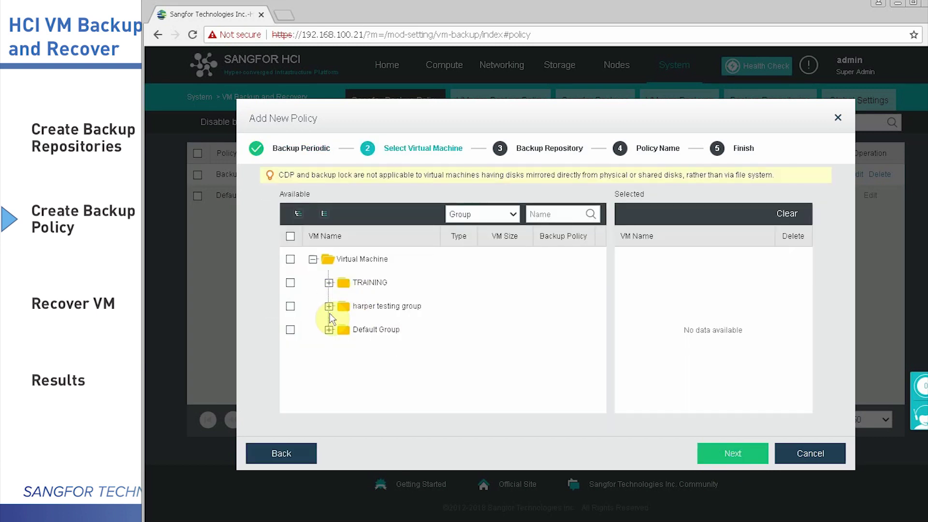
Add Windows 2008_Clone from the testing group, replacing its existing backup policy
{"action": "left_click", "coordinate": [329, 306]}
{"action": "left_click", "coordinate": [303, 329]}
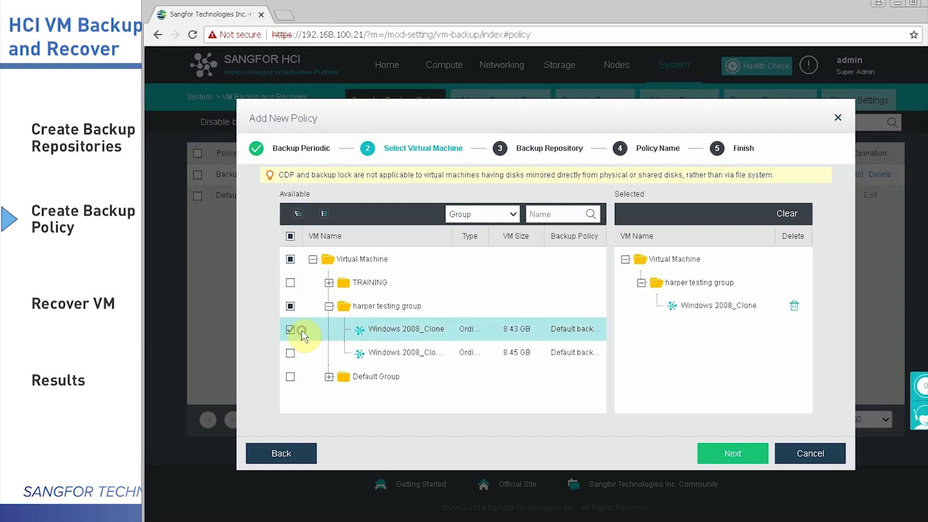
{"action": "left_click", "coordinate": [729, 454]}
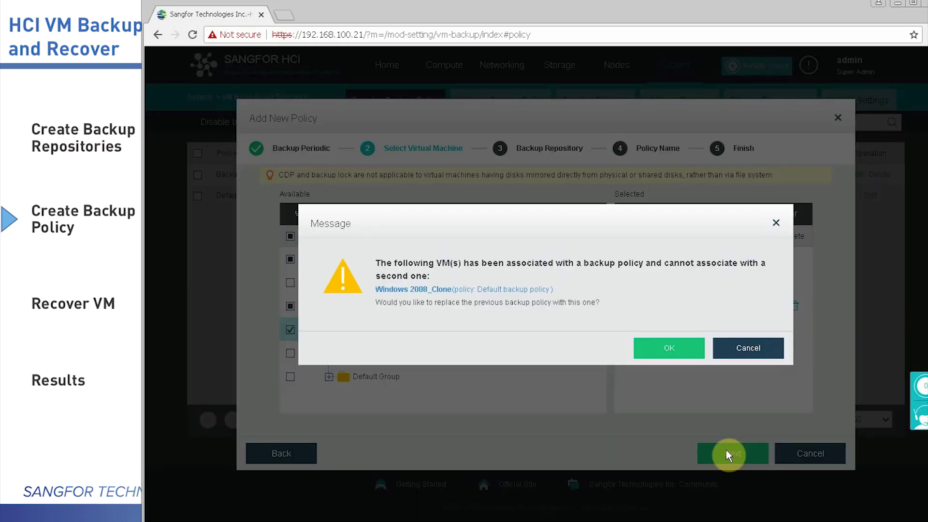
{"action": "left_click", "coordinate": [662, 349]}
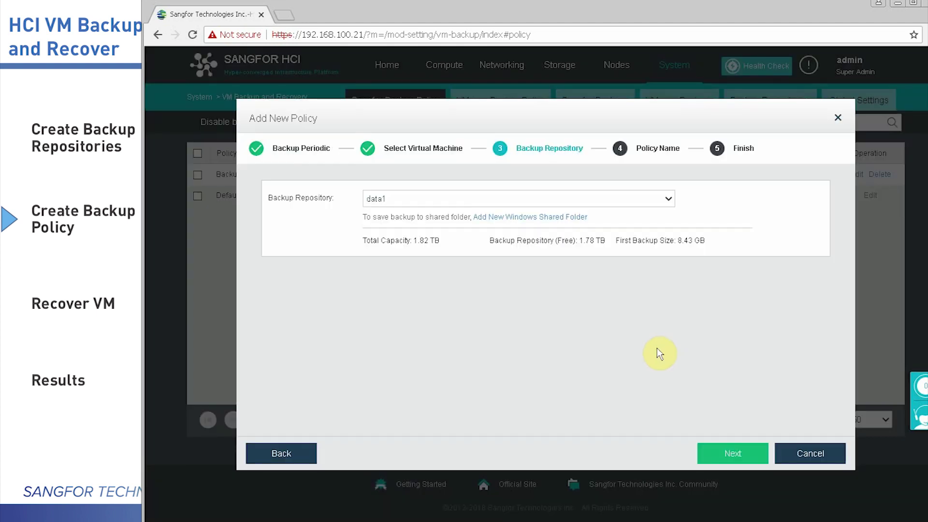
Store the policy's backups in the data2 repository and advance to naming
{"action": "left_click", "coordinate": [666, 206]}
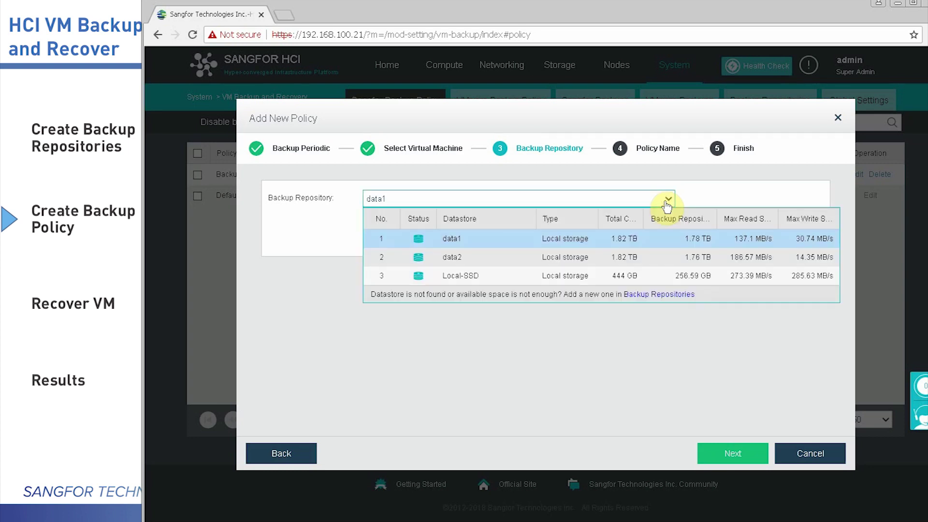
{"action": "left_click", "coordinate": [503, 267]}
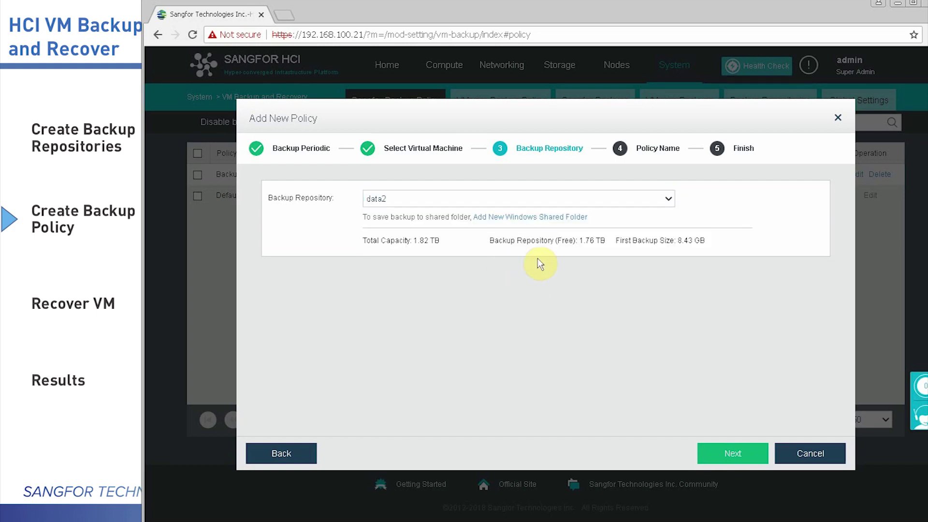
{"action": "left_click", "coordinate": [557, 217]}
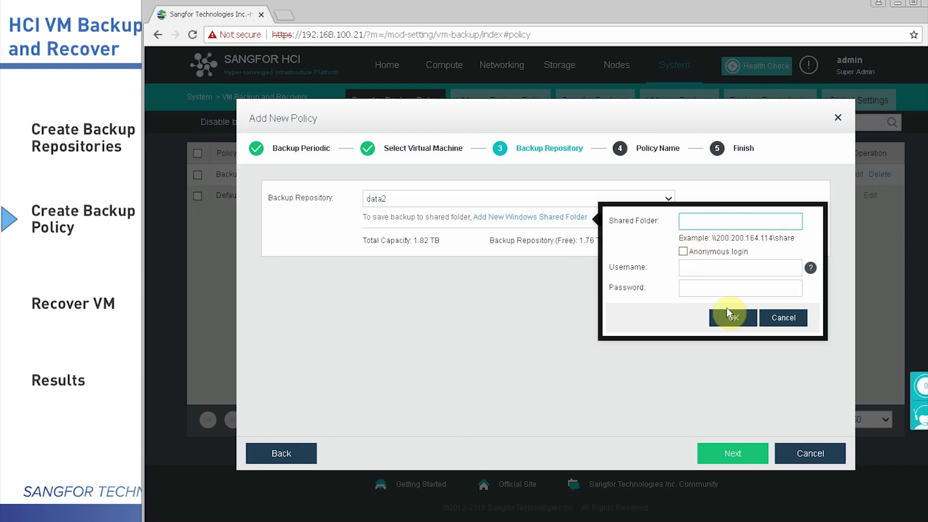
{"action": "left_click", "coordinate": [793, 317]}
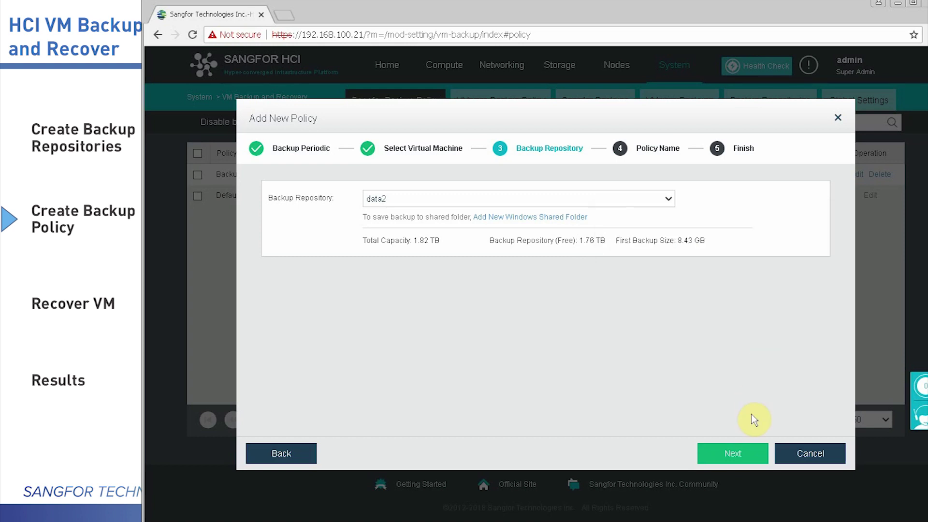
{"action": "left_click", "coordinate": [736, 455]}
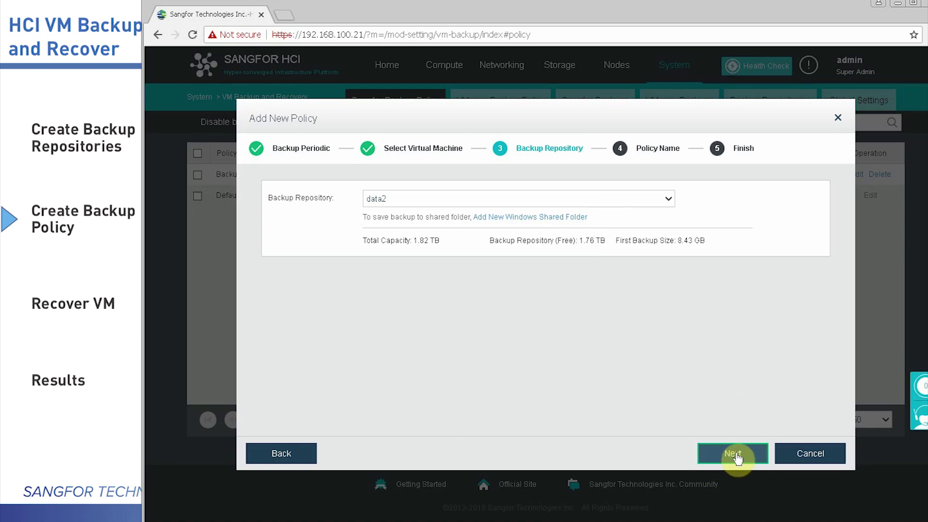
{"action": "left_click", "coordinate": [735, 455]}
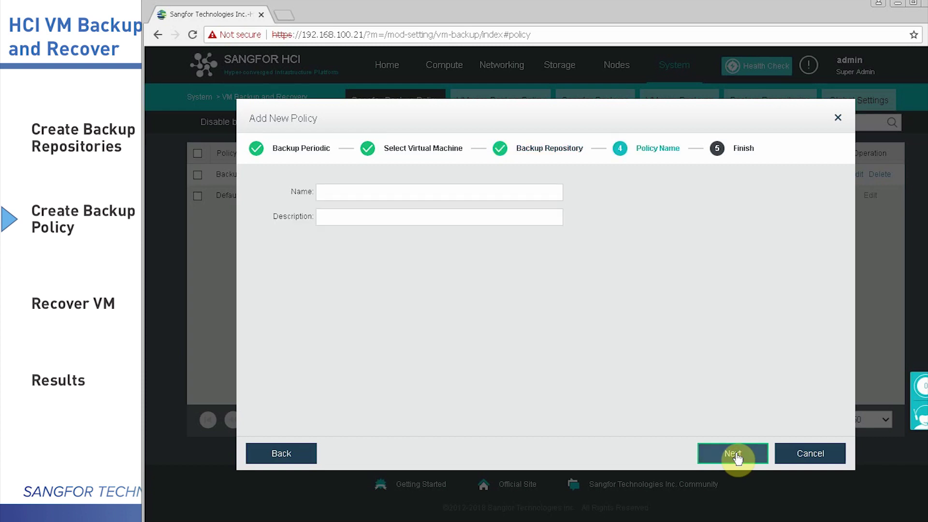
Name the policy 'Windows Server' and create it after reviewing the summary
{"action": "left_click", "coordinate": [377, 191]}
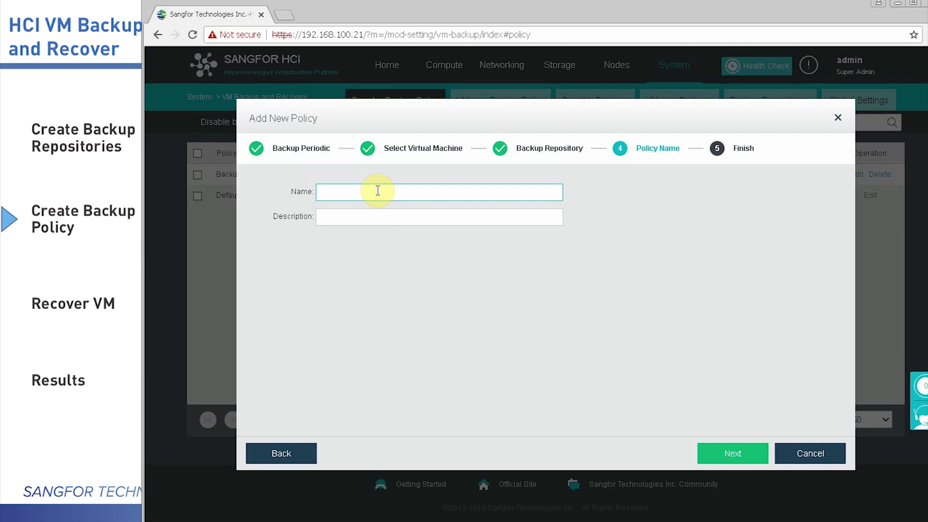
{"action": "type", "text": "Windows ss"}
{"action": "key", "text": "BackSpace"}
{"action": "type", "text": "Server"}
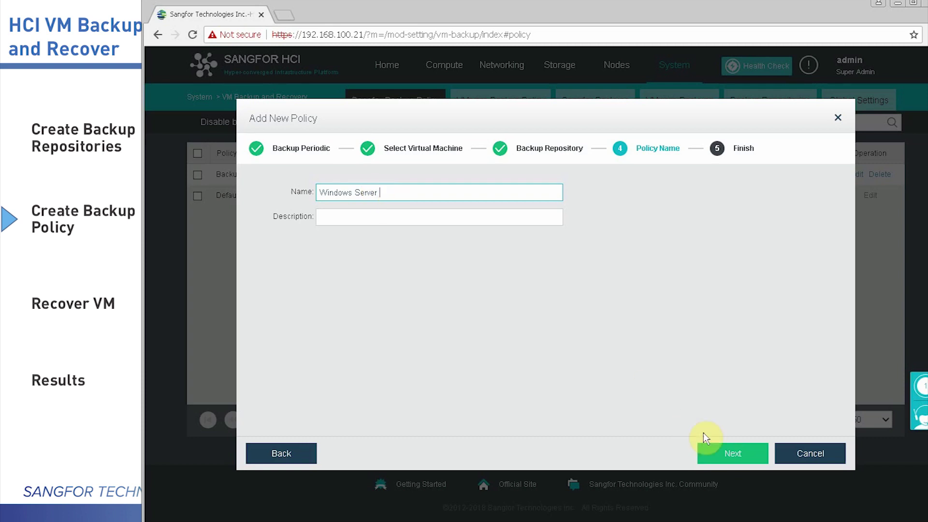
{"action": "left_click", "coordinate": [729, 457]}
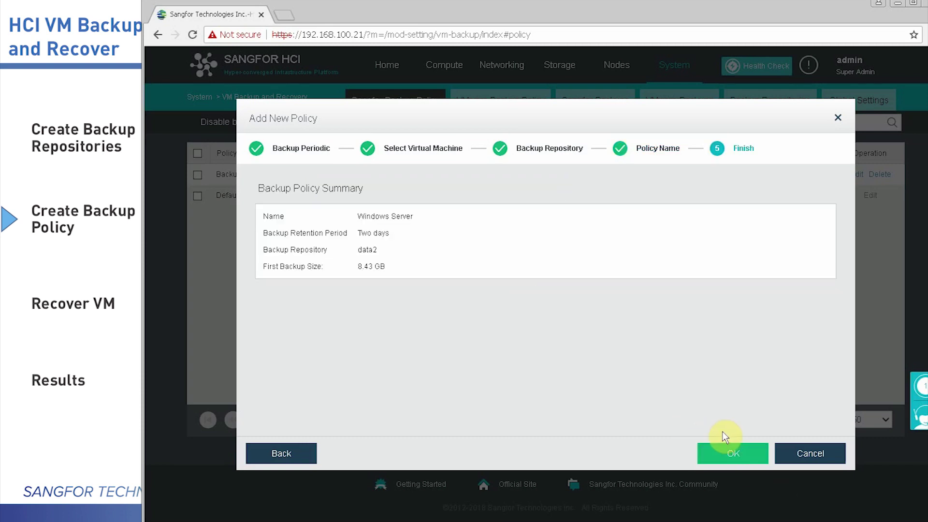
{"action": "left_click", "coordinate": [732, 453]}
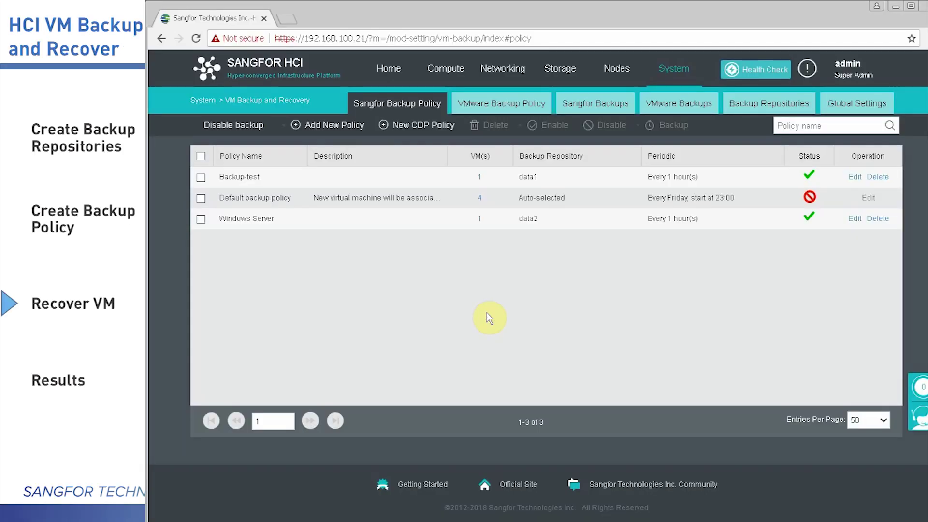
Start recovering the Win7_test backup from the TRAINING group as a new VM
{"action": "left_click", "coordinate": [608, 108]}
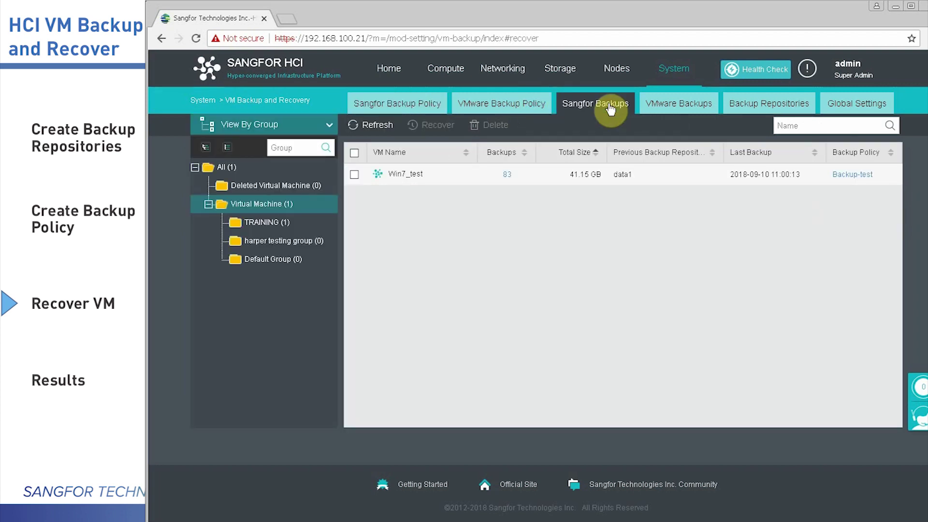
{"action": "left_click", "coordinate": [304, 228]}
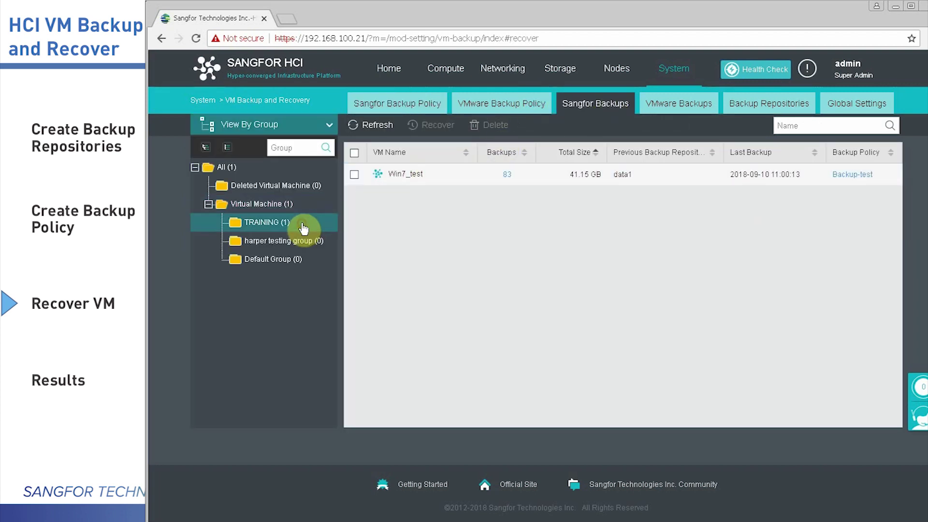
{"action": "left_click", "coordinate": [354, 173]}
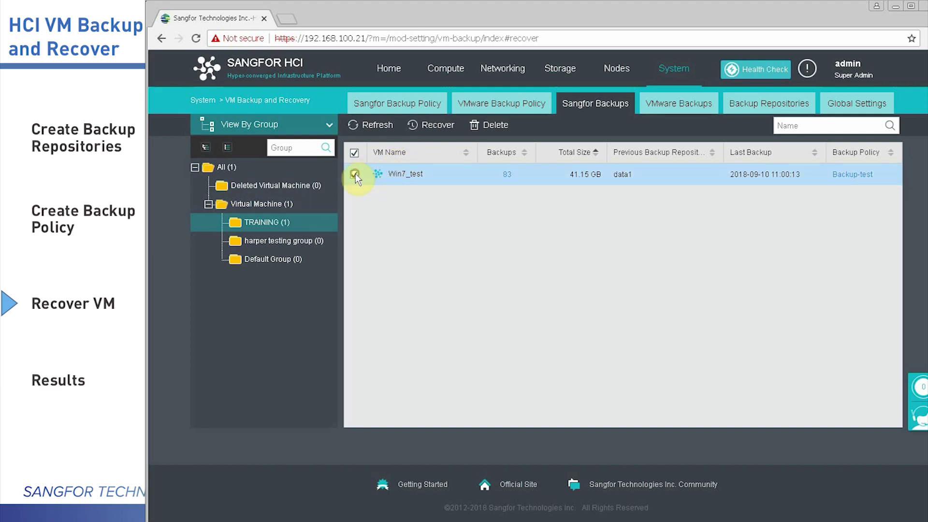
{"action": "left_click", "coordinate": [430, 127]}
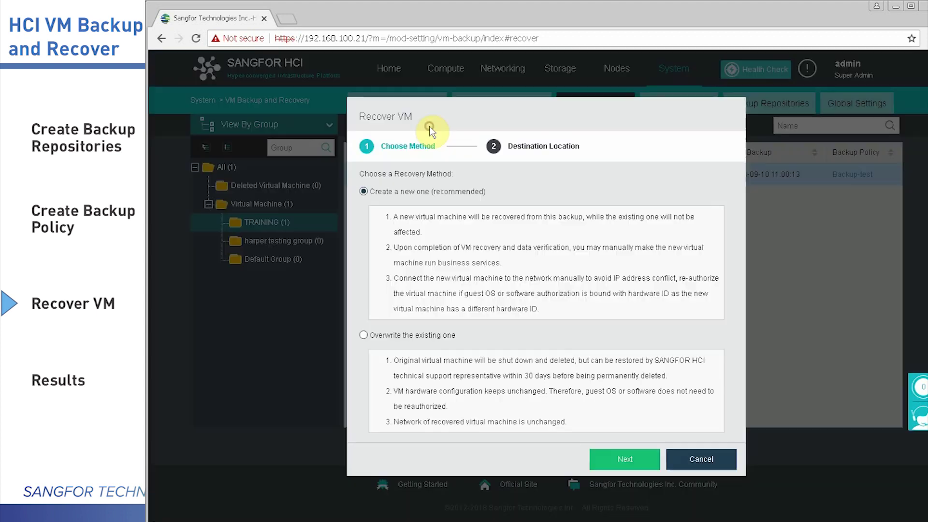
{"action": "left_click", "coordinate": [363, 335]}
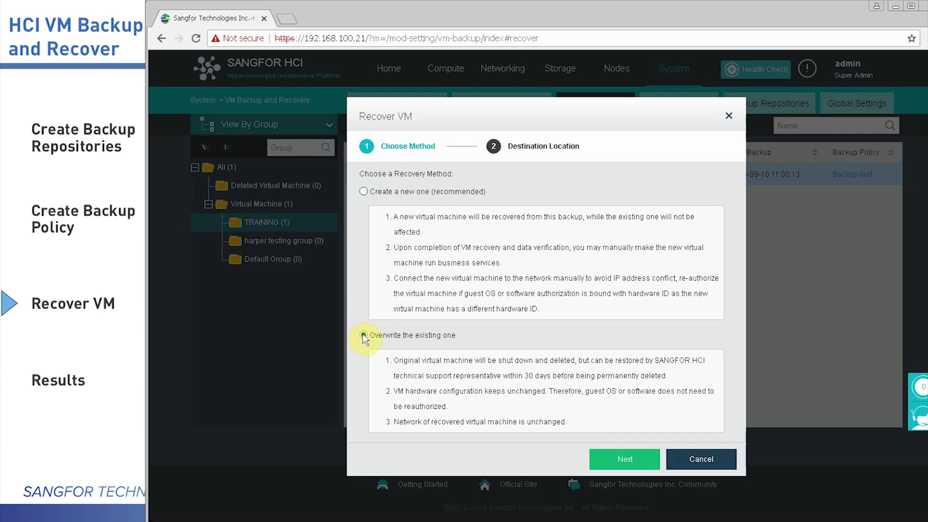
{"action": "left_click", "coordinate": [364, 192]}
{"action": "left_click", "coordinate": [642, 468]}
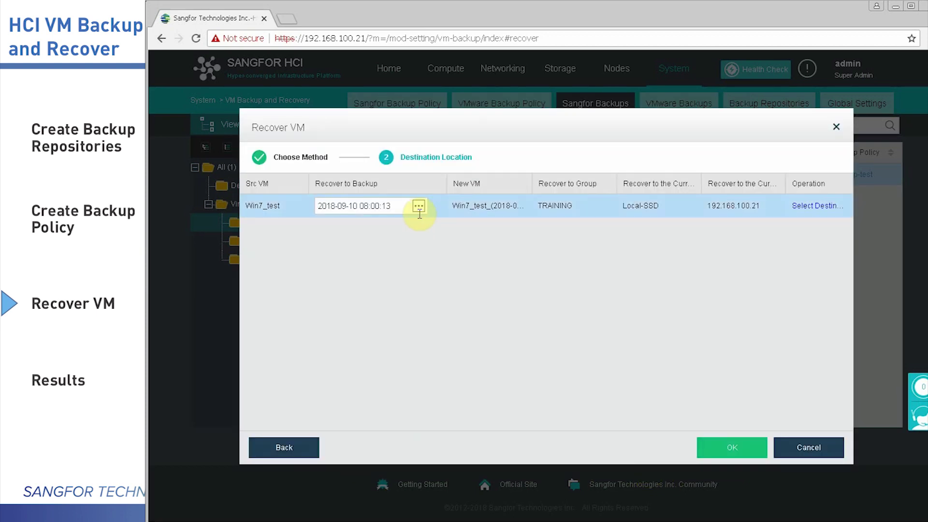
{"action": "left_click", "coordinate": [419, 206]}
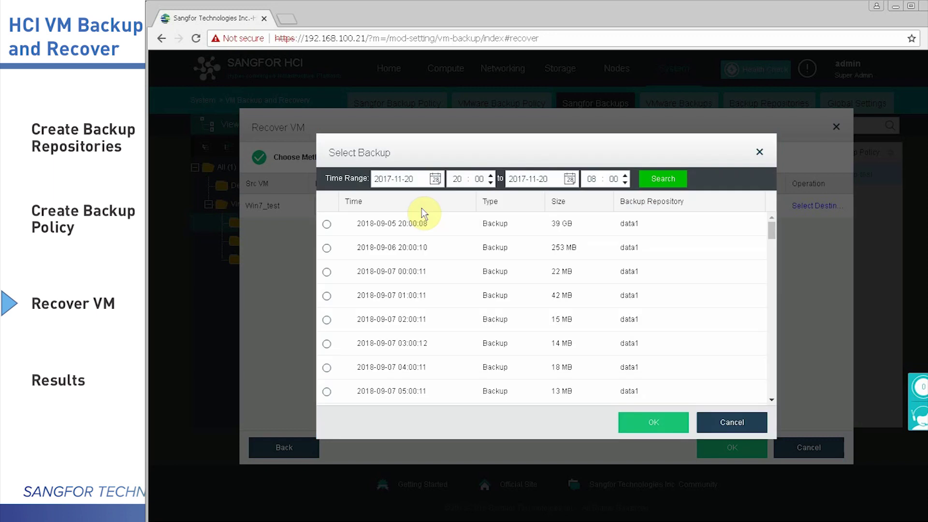
{"action": "left_click", "coordinate": [327, 225]}
{"action": "scroll", "coordinate": [405, 302], "scroll_direction": "down", "scroll_amount": 6}
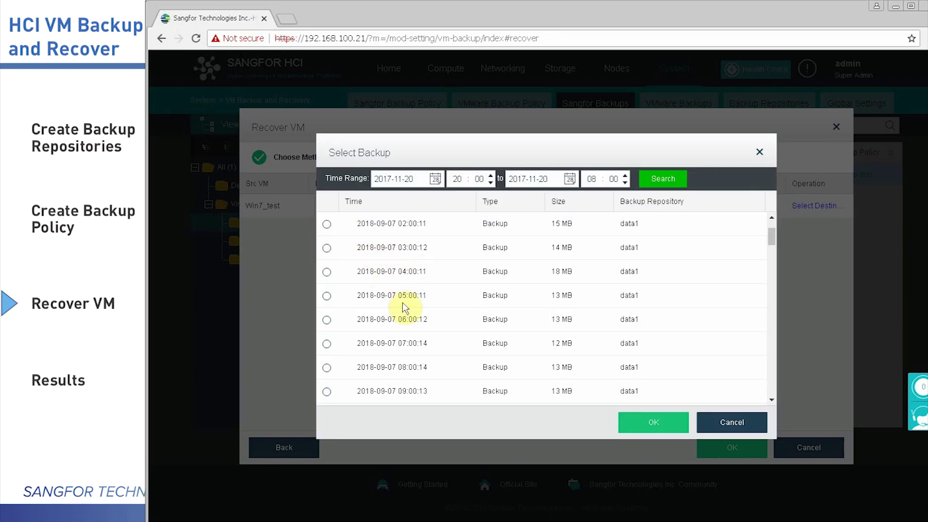
{"action": "scroll", "coordinate": [404, 306], "scroll_direction": "down", "scroll_amount": 2}
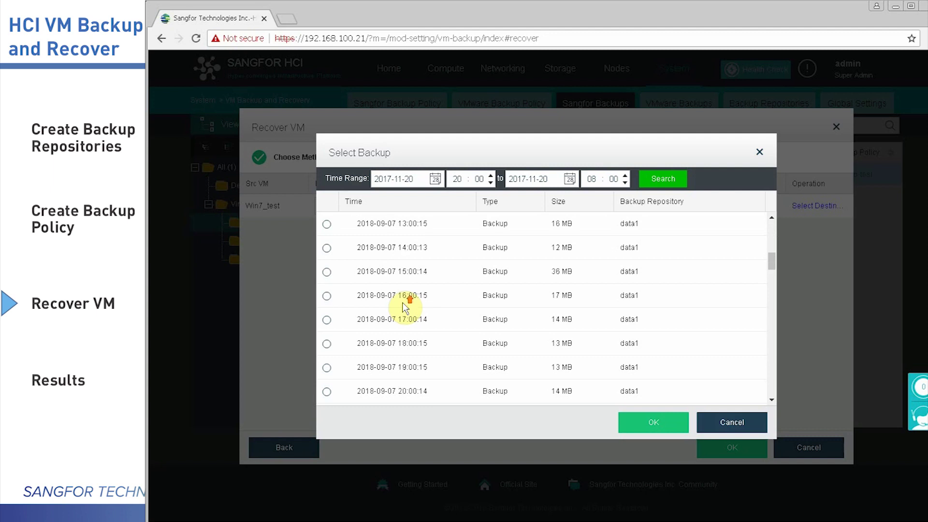
{"action": "scroll", "coordinate": [404, 306], "scroll_direction": "up", "scroll_amount": 10}
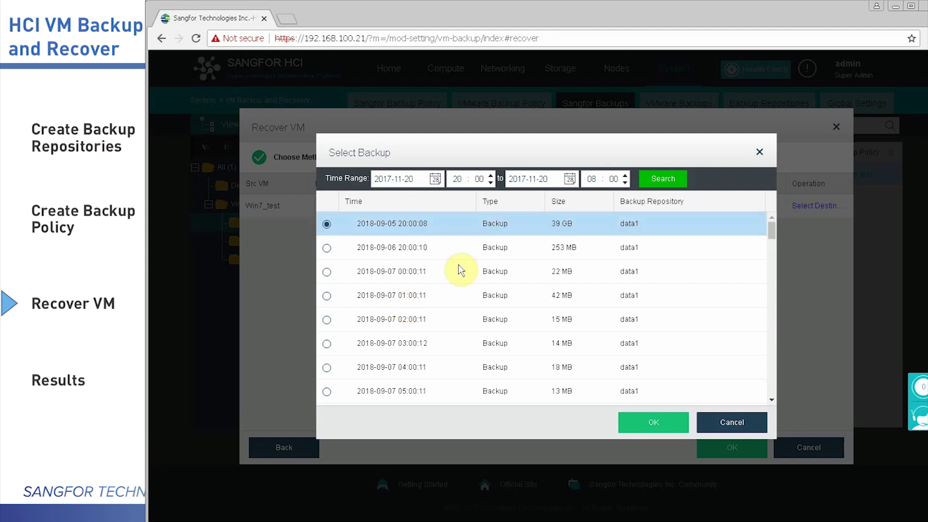
{"action": "left_click", "coordinate": [666, 426]}
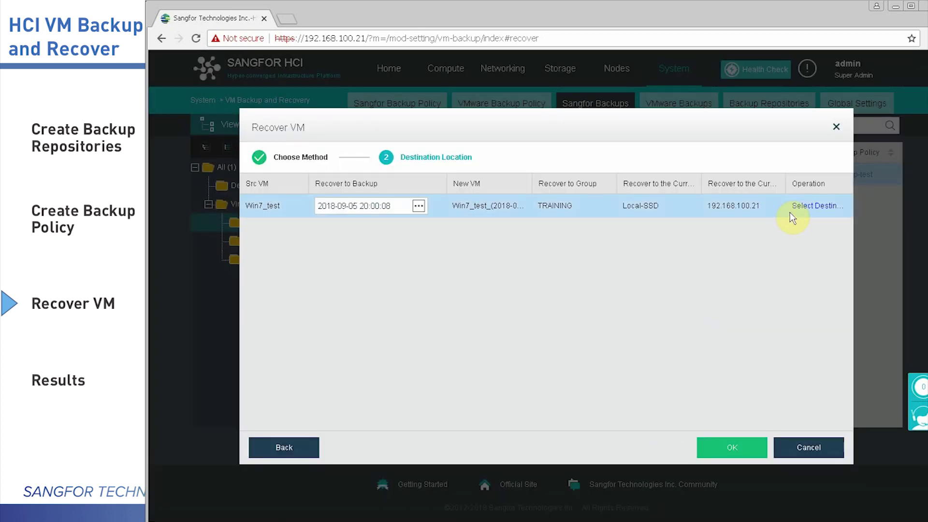
Keep the destination as group TRAINING on datastore Local-SSD and submit the recovery
{"action": "left_click", "coordinate": [813, 213]}
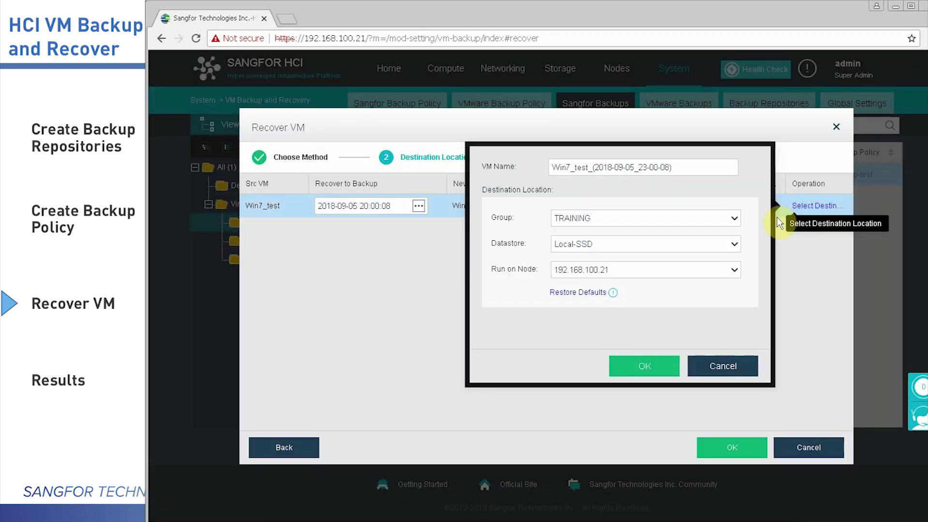
{"action": "left_click", "coordinate": [733, 218]}
{"action": "left_click", "coordinate": [734, 219]}
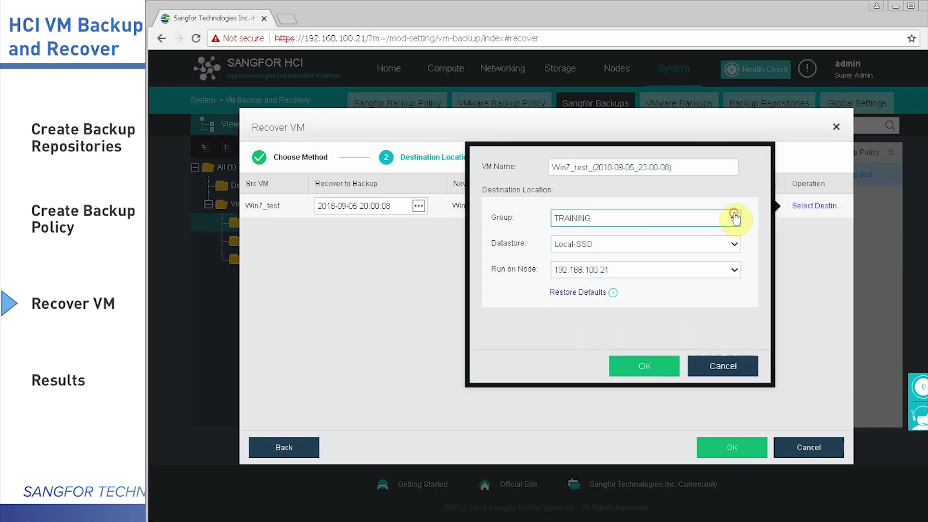
{"action": "left_click", "coordinate": [631, 249]}
{"action": "left_click", "coordinate": [631, 247]}
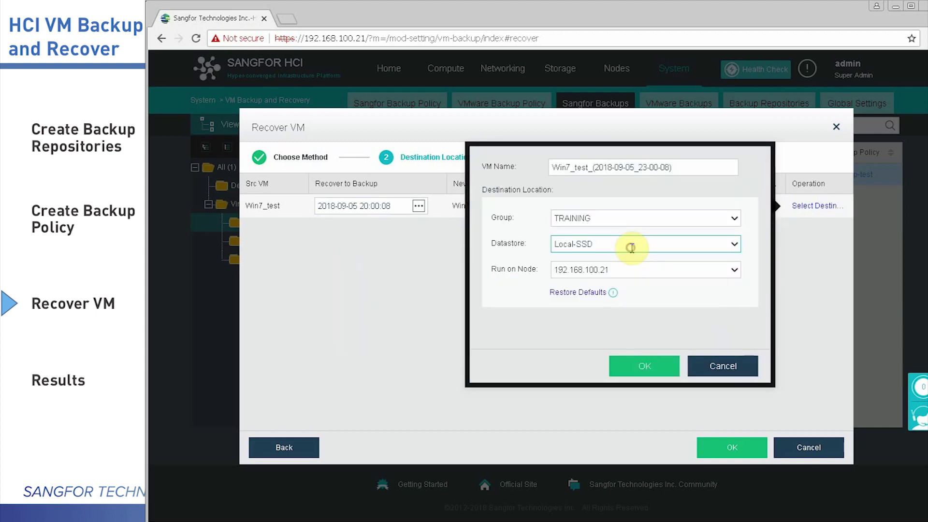
{"action": "left_click", "coordinate": [647, 366]}
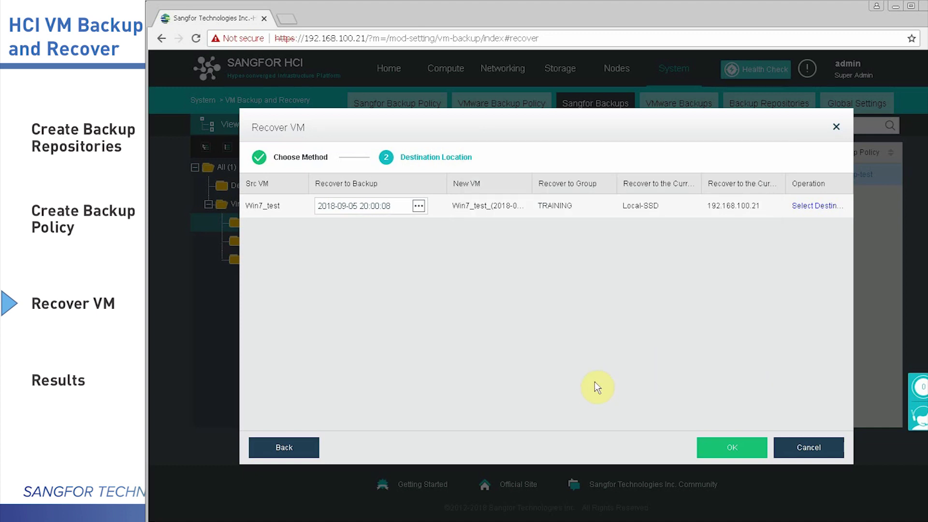
{"action": "left_click", "coordinate": [727, 452]}
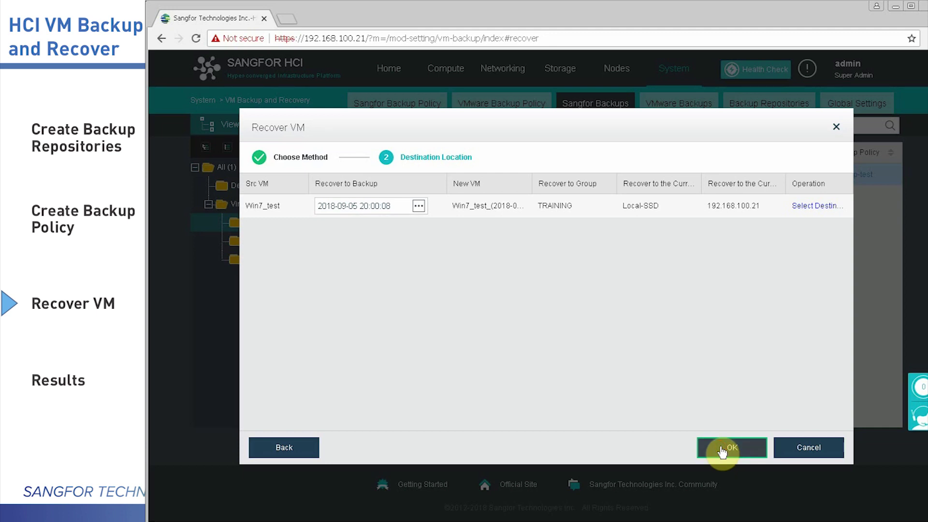
Confirm the new-VM recovery with the admin password and view the Compute page
{"action": "left_click", "coordinate": [721, 450]}
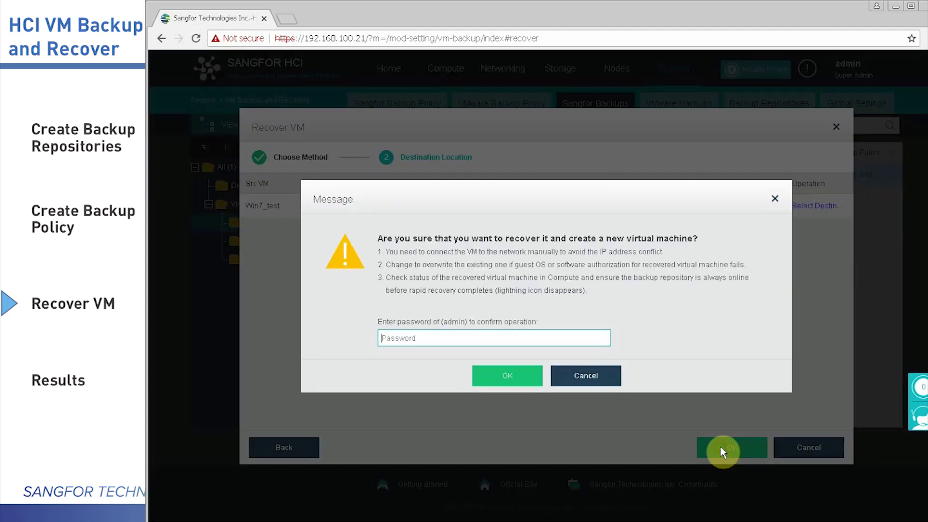
{"action": "left_click", "coordinate": [414, 338]}
{"action": "type", "text": "•••••••••••••"}
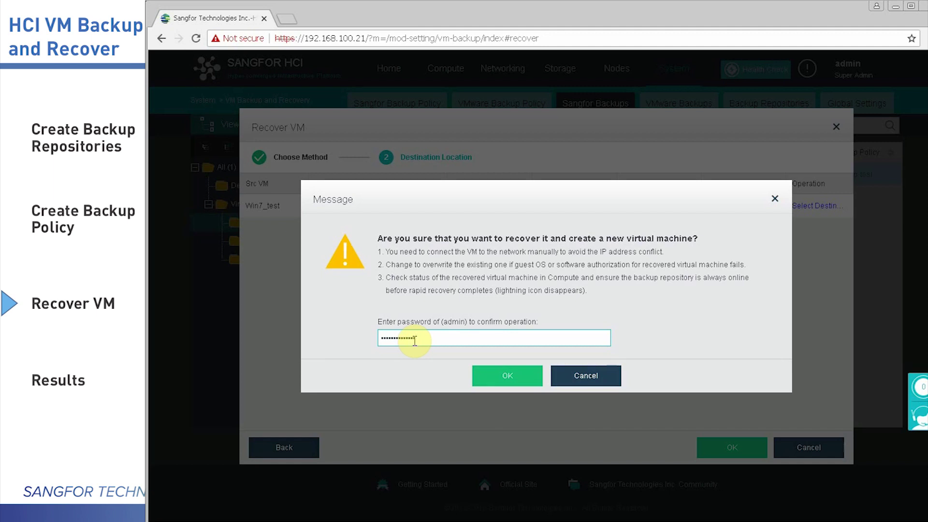
{"action": "left_click", "coordinate": [503, 377]}
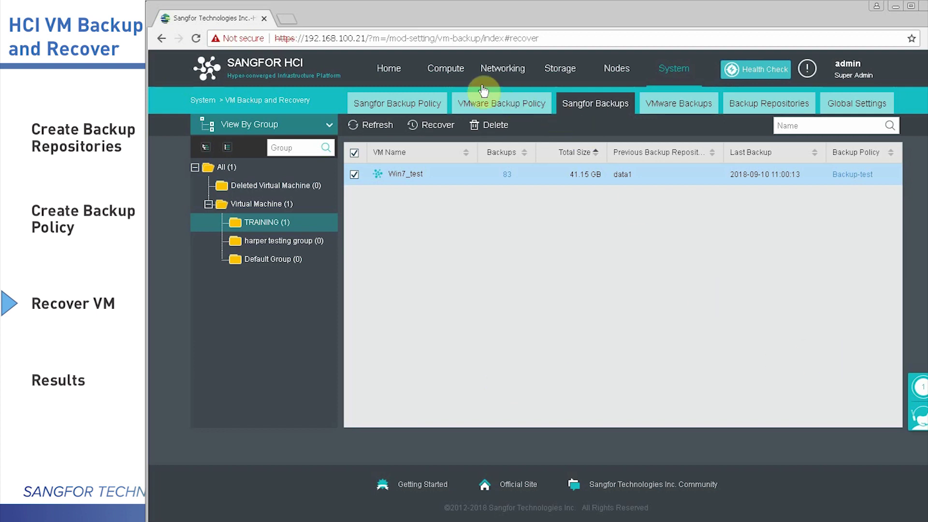
{"action": "left_click", "coordinate": [438, 69]}
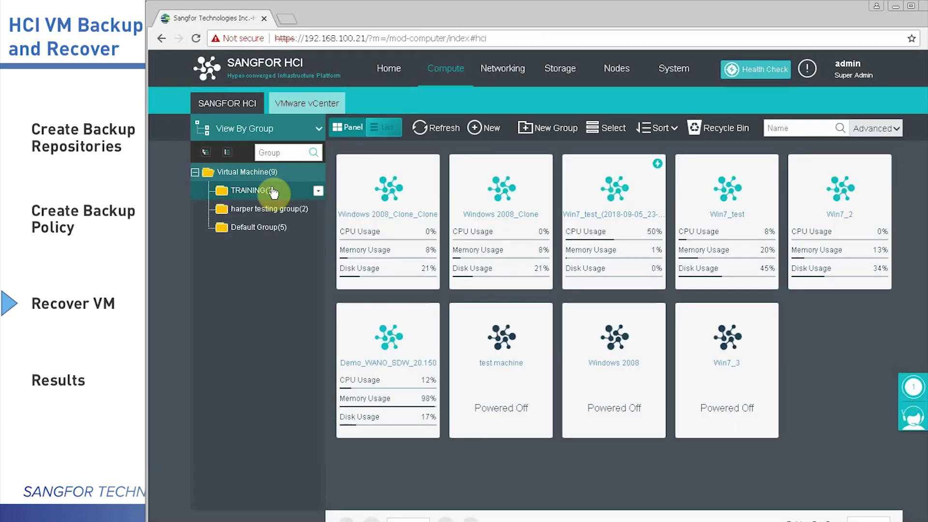
Filter to the TRAINING group's VMs and review the Backup cleanup task details in recent tasks
{"action": "left_click", "coordinate": [269, 191]}
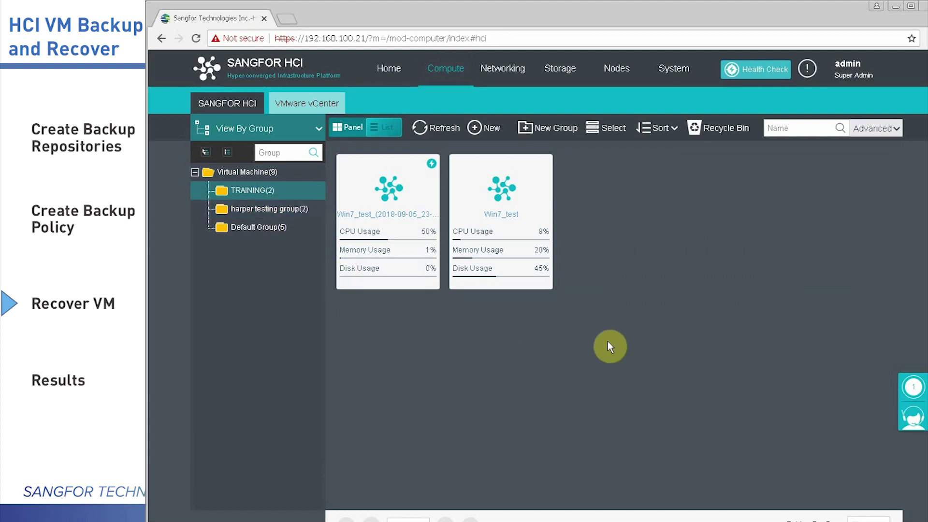
{"action": "mouse_move", "coordinate": [910, 385]}
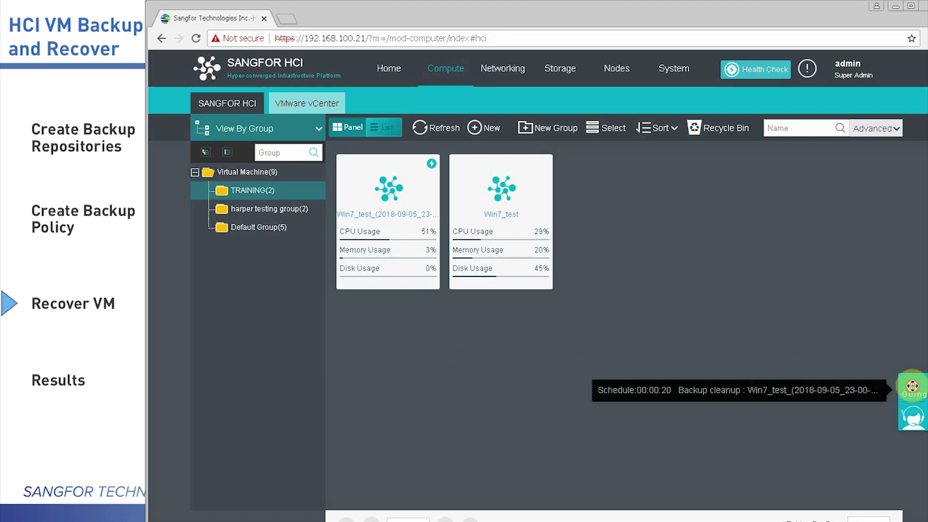
{"action": "left_click", "coordinate": [912, 386]}
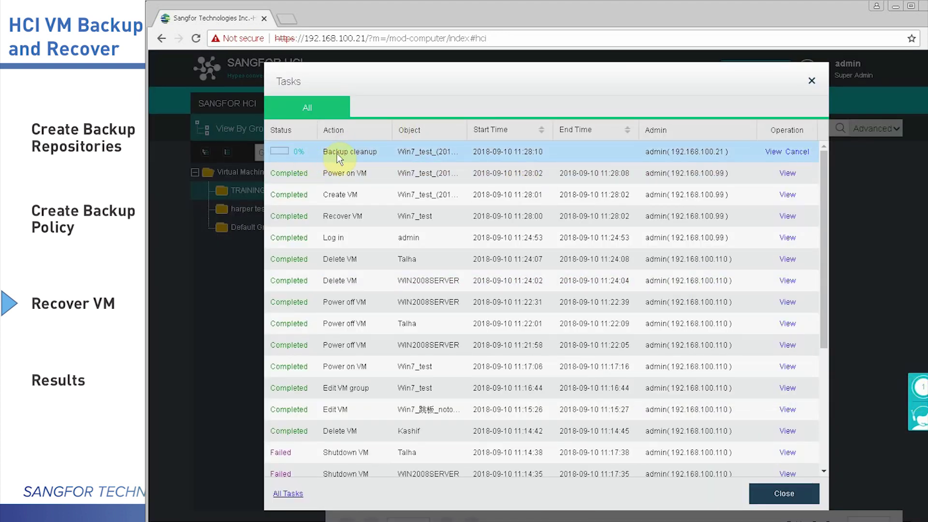
{"action": "left_click", "coordinate": [769, 152]}
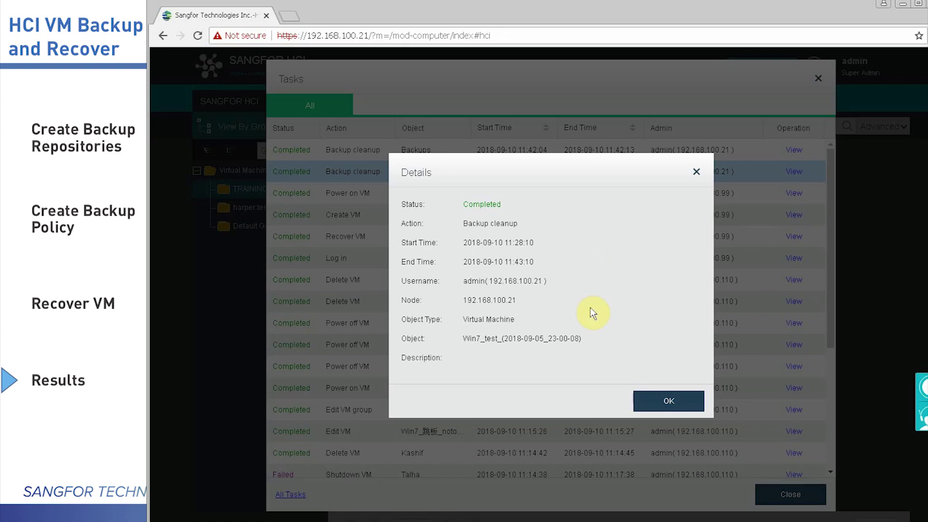
{"action": "left_click", "coordinate": [676, 405]}
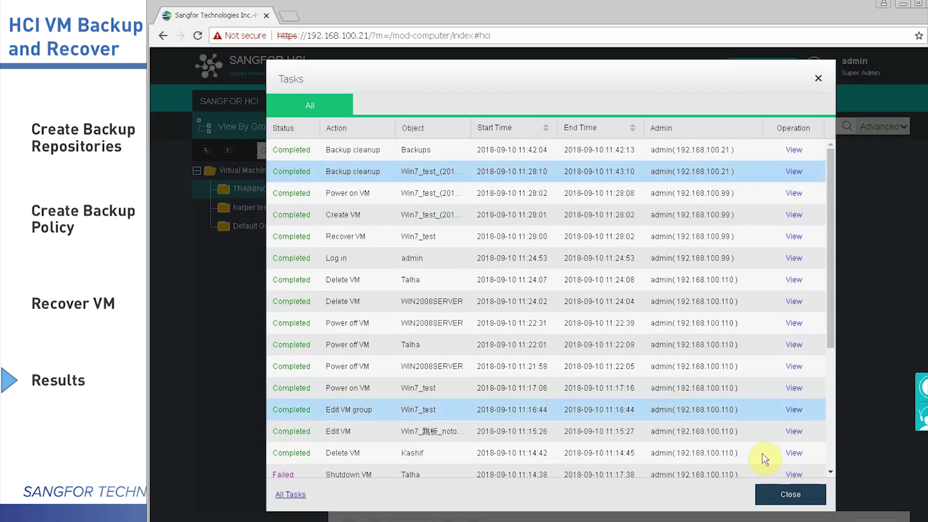
{"action": "left_click", "coordinate": [816, 497]}
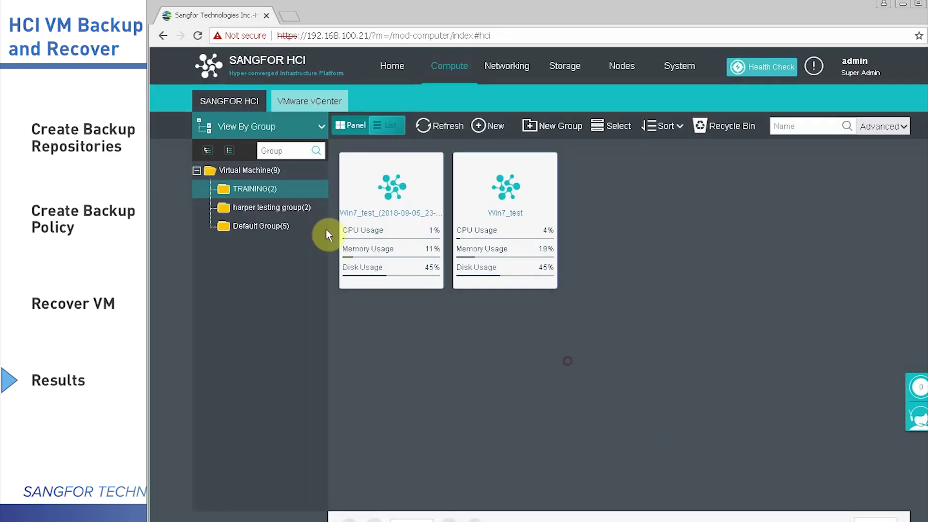
Open the Win7_test_(2018-09-05_23-00-08) console and log in to Windows 7 with the account password
{"action": "left_click", "coordinate": [362, 269]}
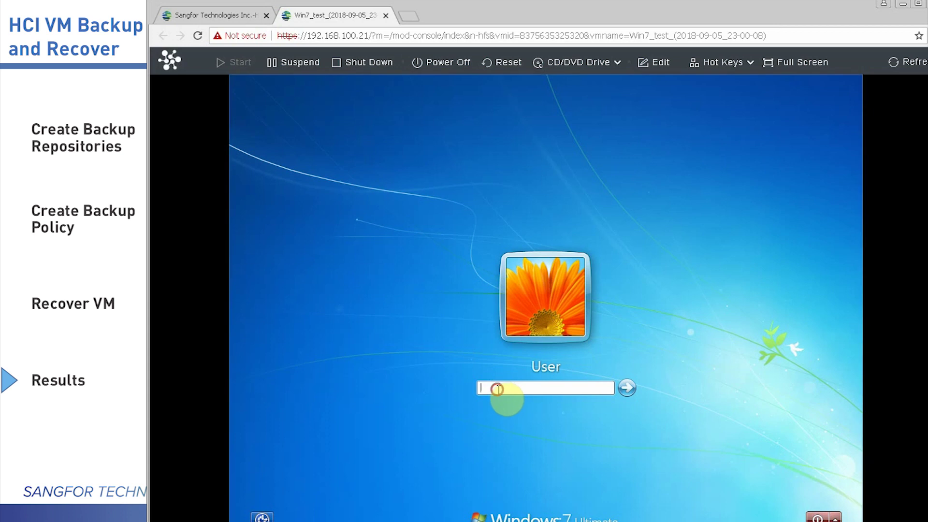
{"action": "type", "text": "123456"}
{"action": "key", "text": "Return"}
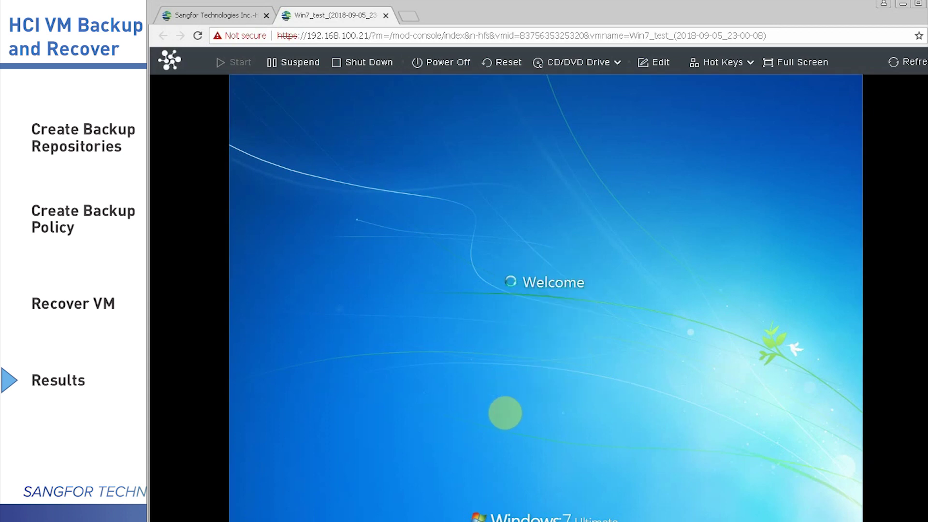